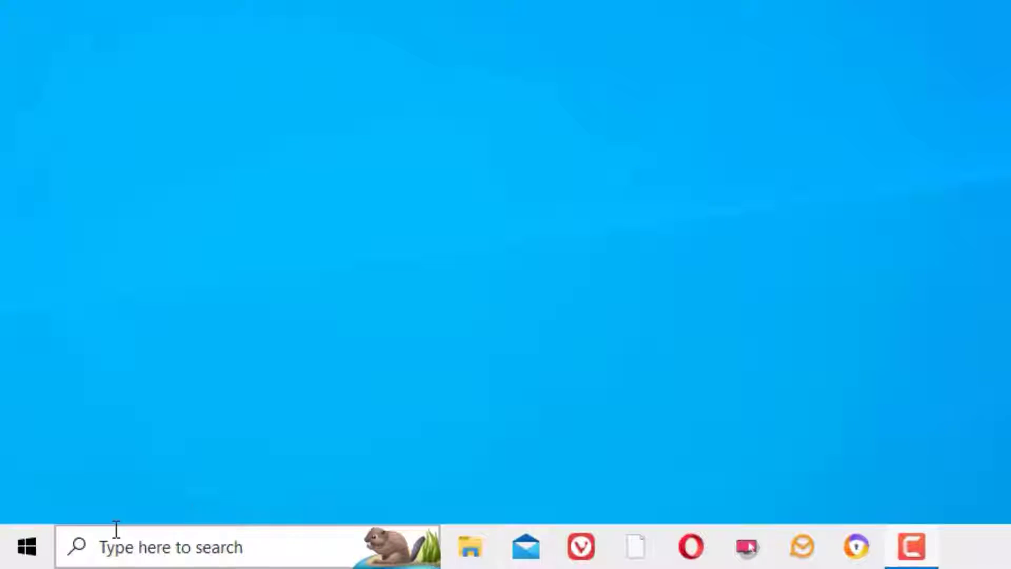
Search Windows for 'edit group policy' and launch the Local Group Policy Editor
{"action": "left_click", "coordinate": [116, 529]}
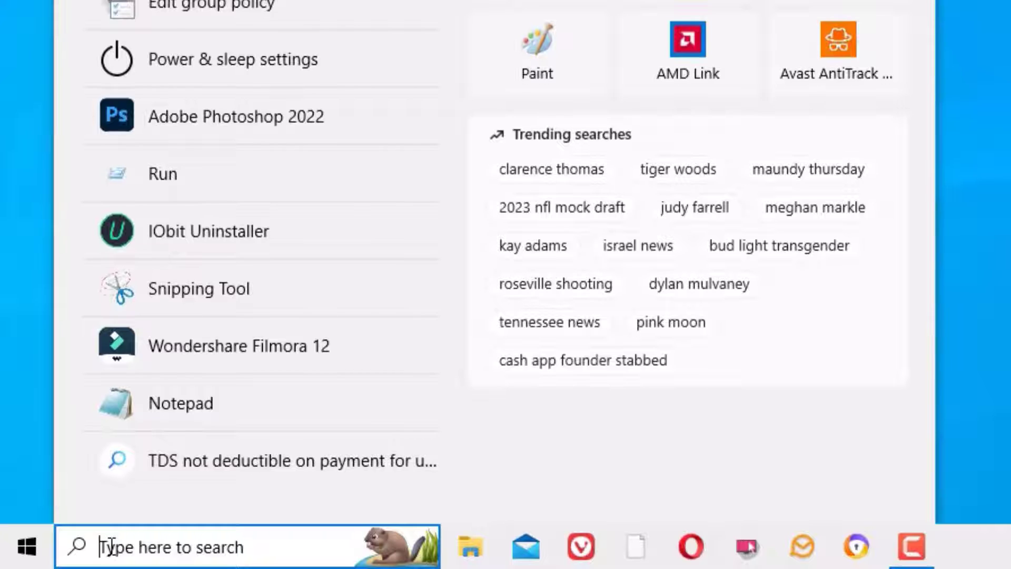
{"action": "type", "text": "edit"}
{"action": "key", "text": "Tab"}
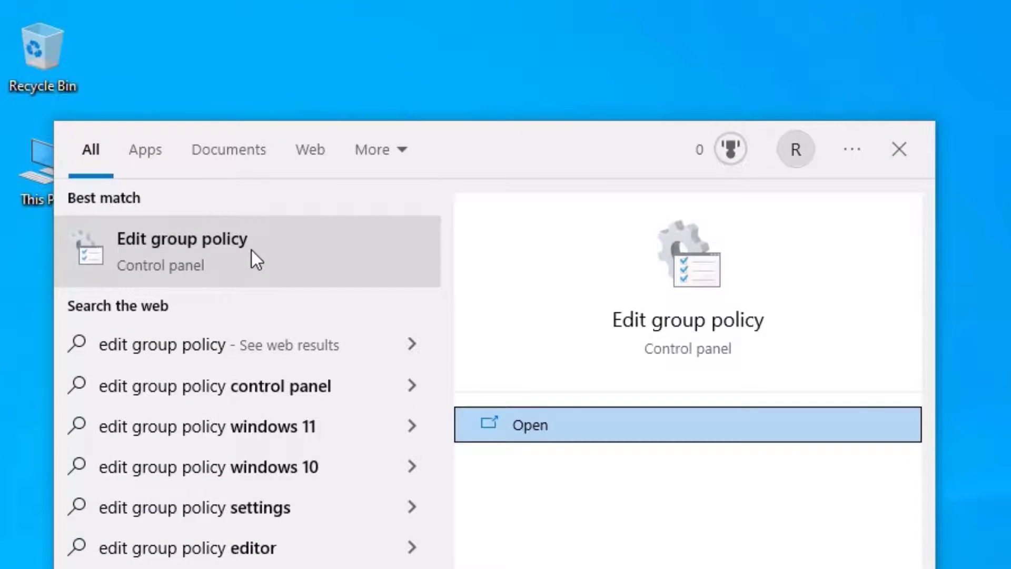
{"action": "left_click", "coordinate": [251, 250]}
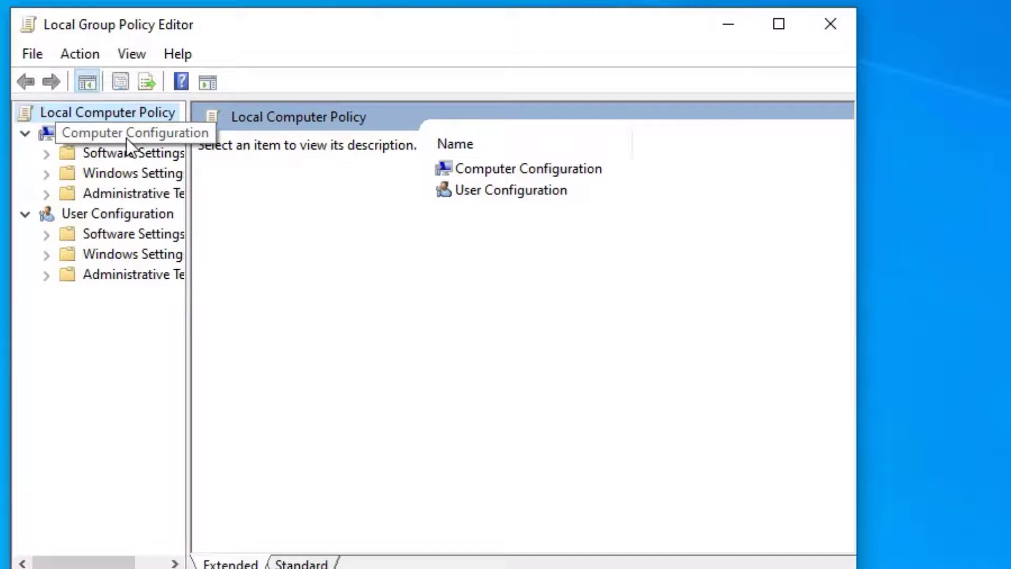
Navigate Administrative Templates > Windows Components > BitLocker Drive Encryption > Operating System Drives
{"action": "left_click", "coordinate": [175, 198]}
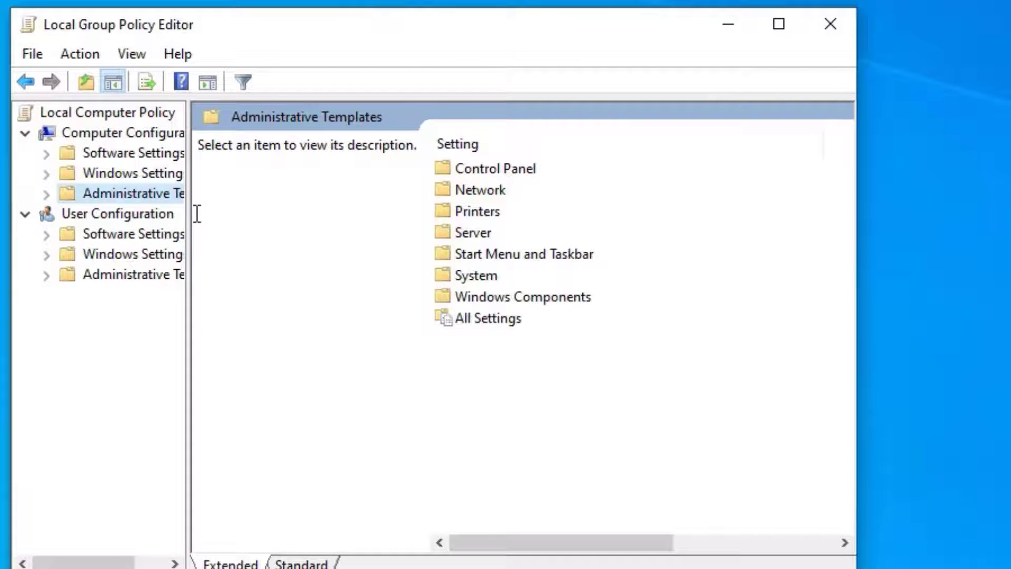
{"action": "left_click_drag", "start_coordinate": [197, 213], "coordinate": [332, 226]}
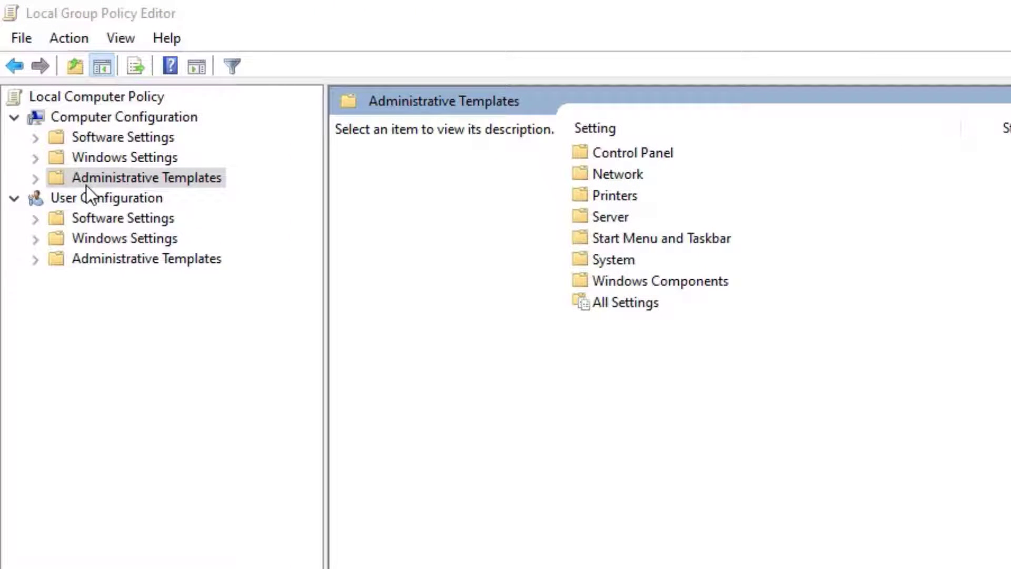
{"action": "double_click", "coordinate": [55, 176]}
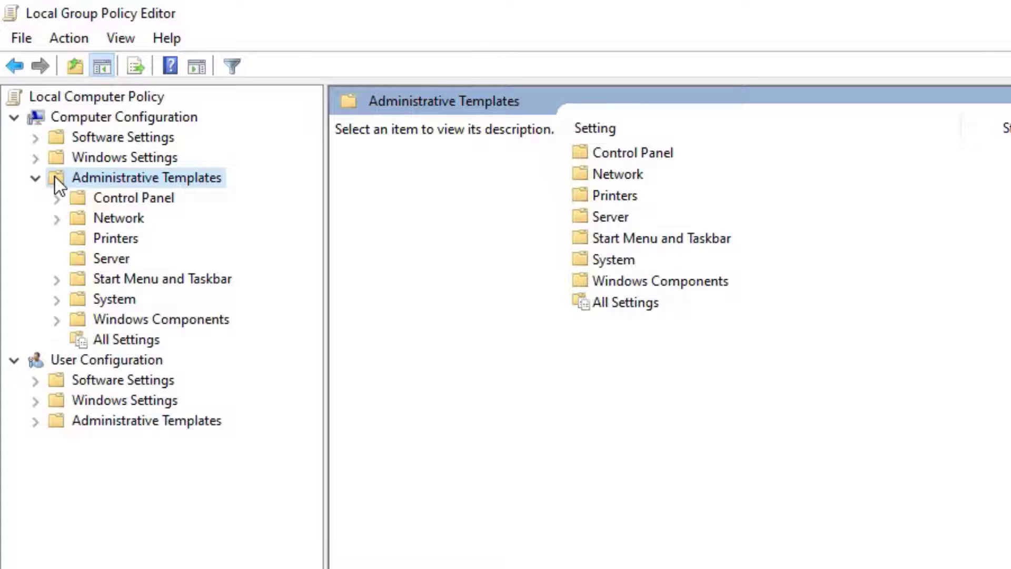
{"action": "left_click", "coordinate": [135, 318]}
{"action": "double_click", "coordinate": [134, 318]}
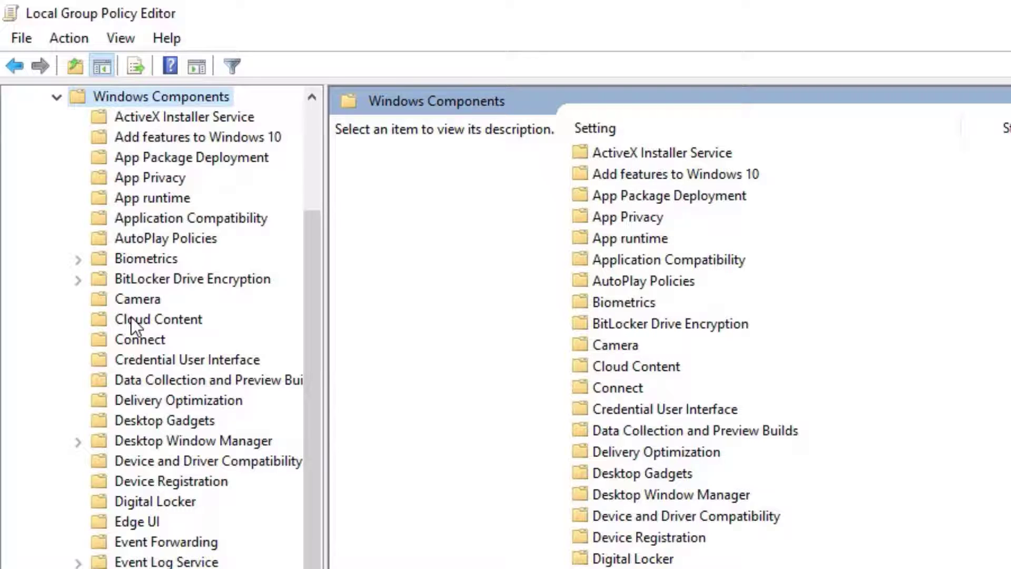
{"action": "left_click", "coordinate": [153, 282]}
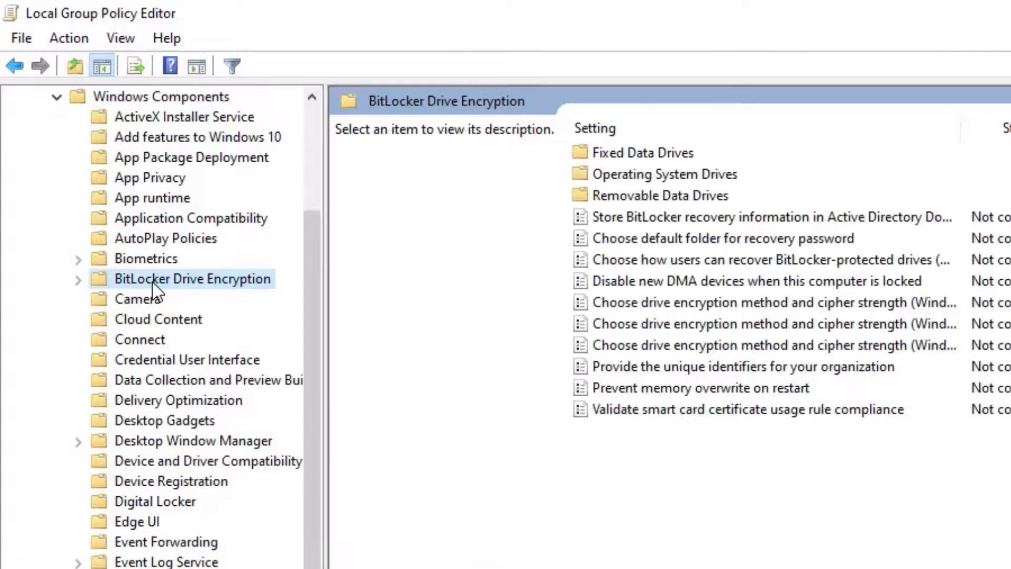
{"action": "left_click", "coordinate": [78, 280]}
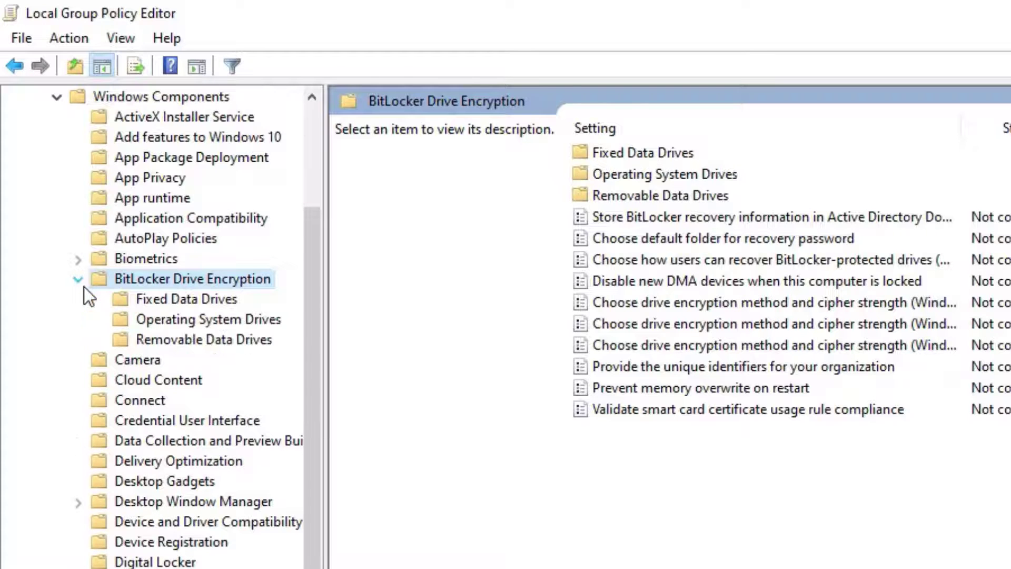
{"action": "left_click", "coordinate": [168, 317]}
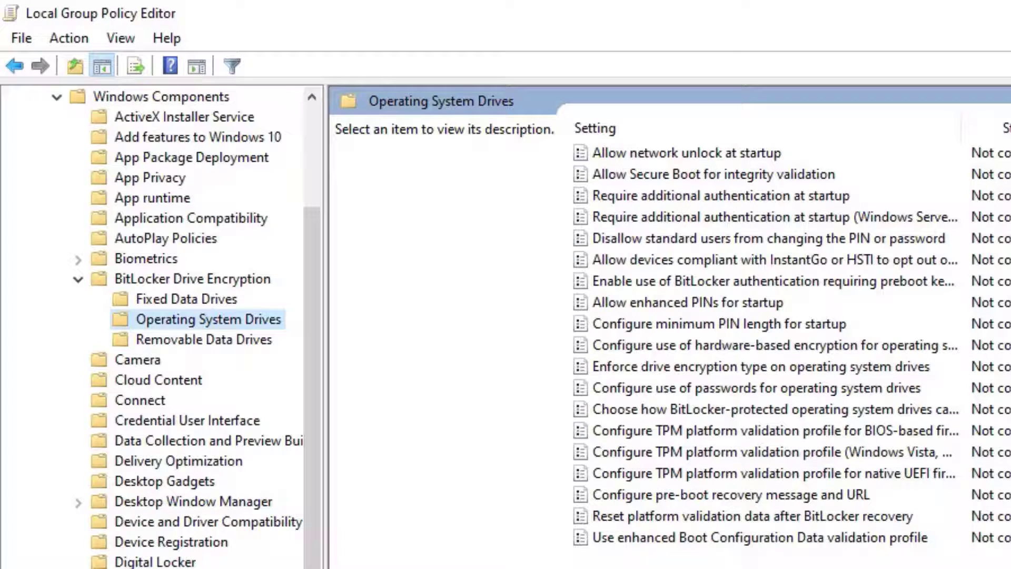
Edit the 'Require additional authentication at startup (Windows Server 2008 and Windows Vista)' policy
{"action": "left_click", "coordinate": [632, 223]}
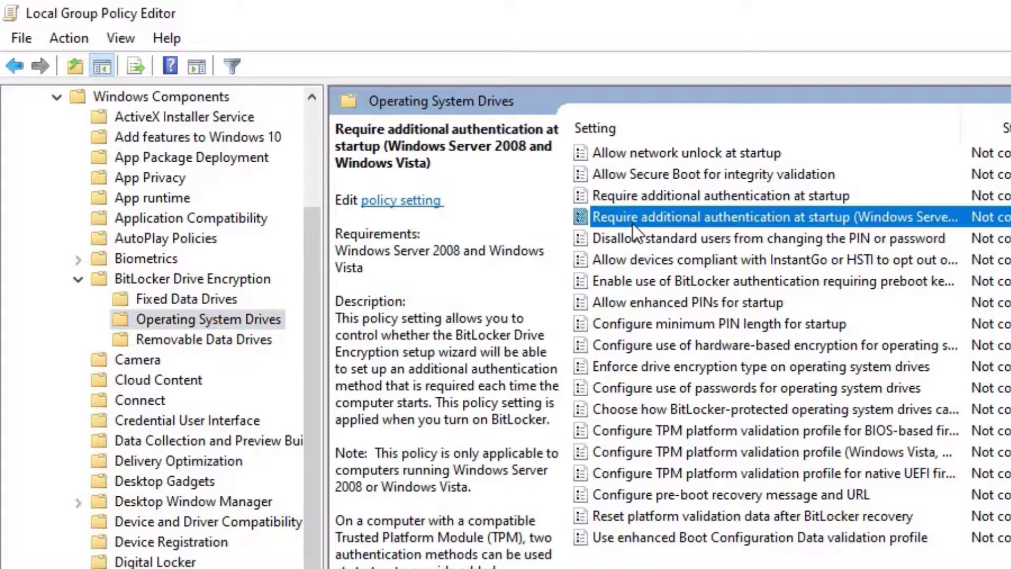
{"action": "right_click", "coordinate": [805, 218]}
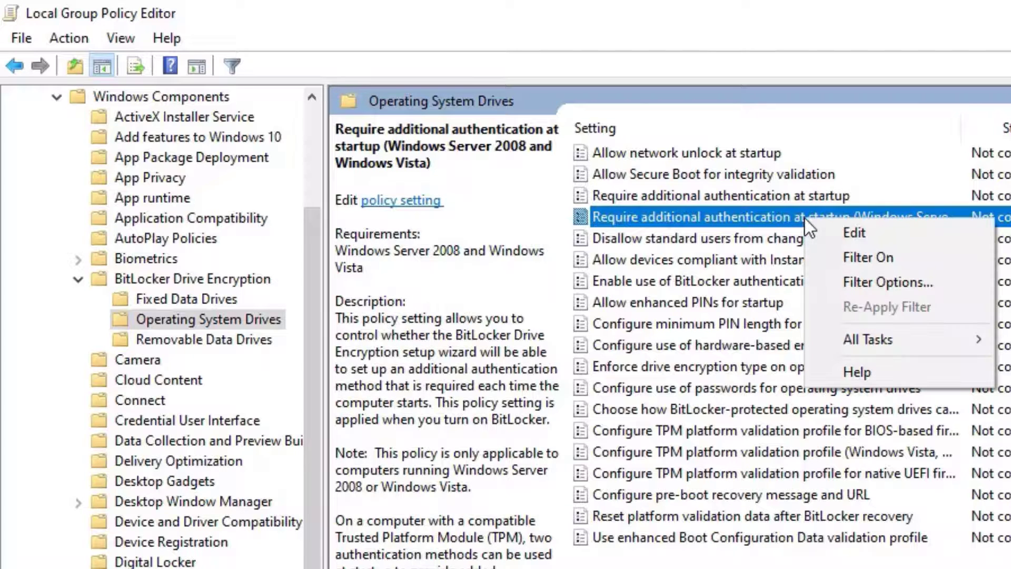
{"action": "left_click", "coordinate": [839, 237]}
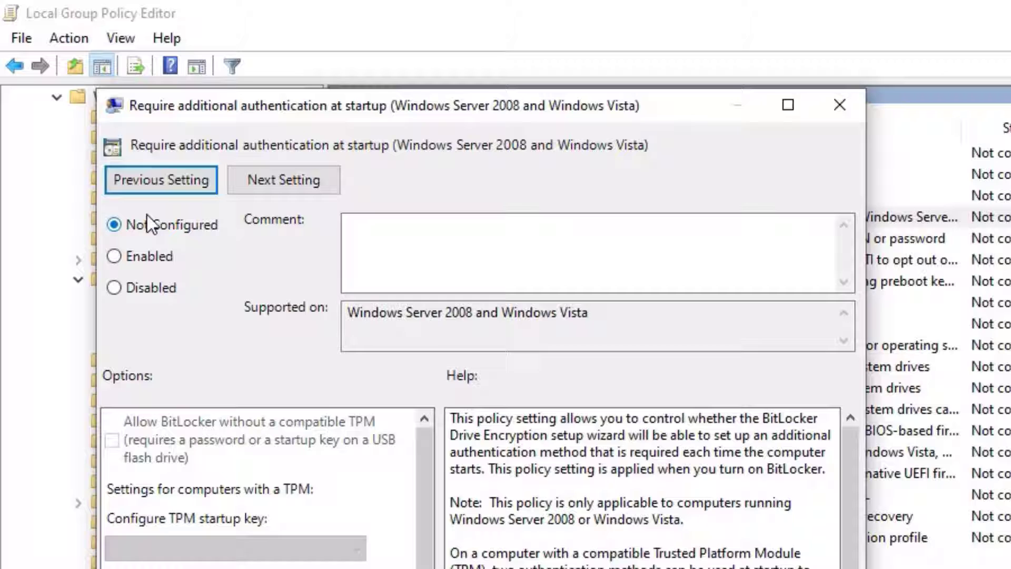
Set the policy to Enabled with 'Allow BitLocker without a compatible TPM' checked, and apply
{"action": "left_click", "coordinate": [142, 253]}
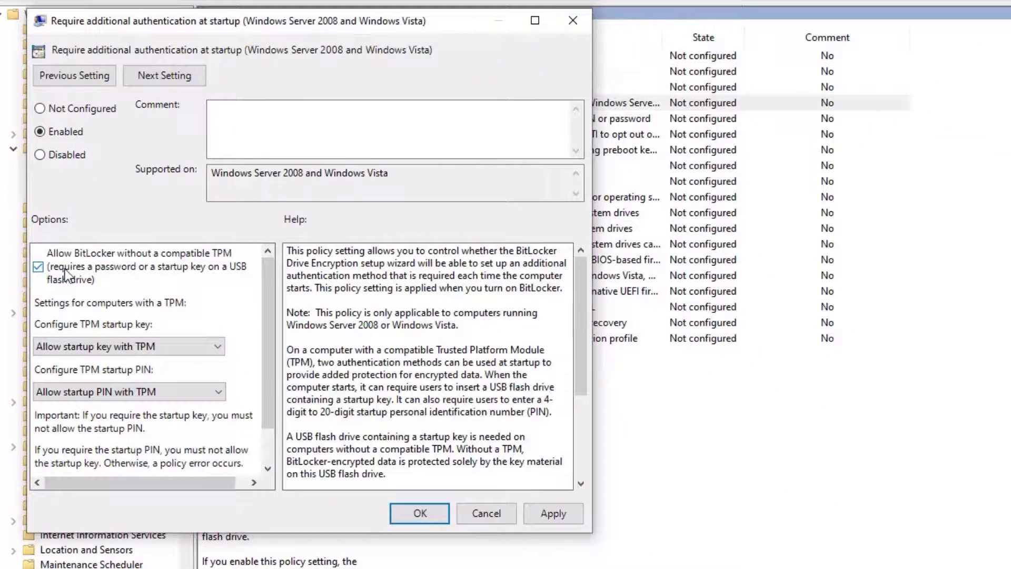
{"action": "left_click", "coordinate": [35, 269]}
{"action": "left_click", "coordinate": [35, 269]}
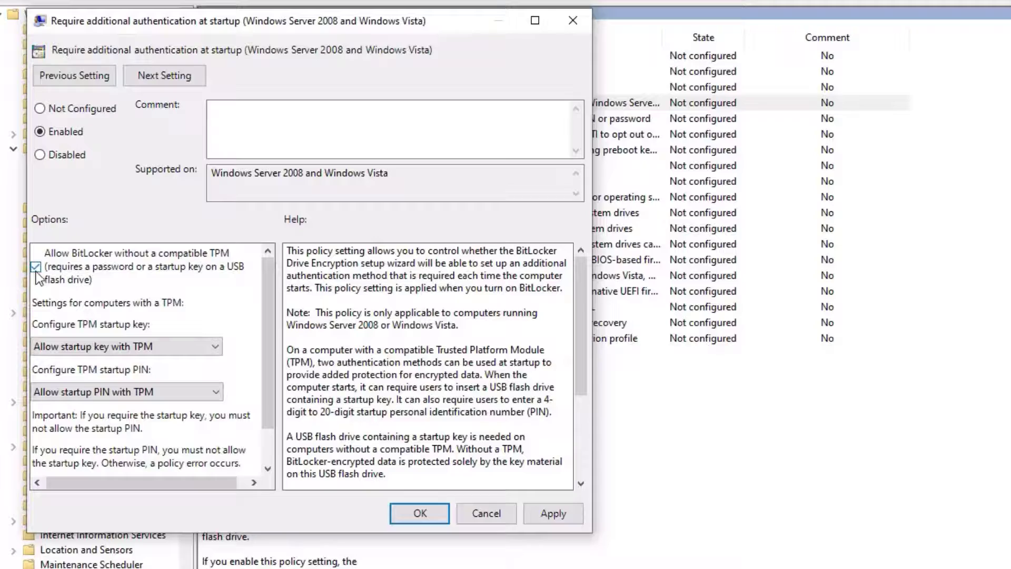
{"action": "left_click", "coordinate": [553, 514]}
Confirm the Enabled startup authentication policy with OK to close its settings window
{"action": "left_click", "coordinate": [420, 514]}
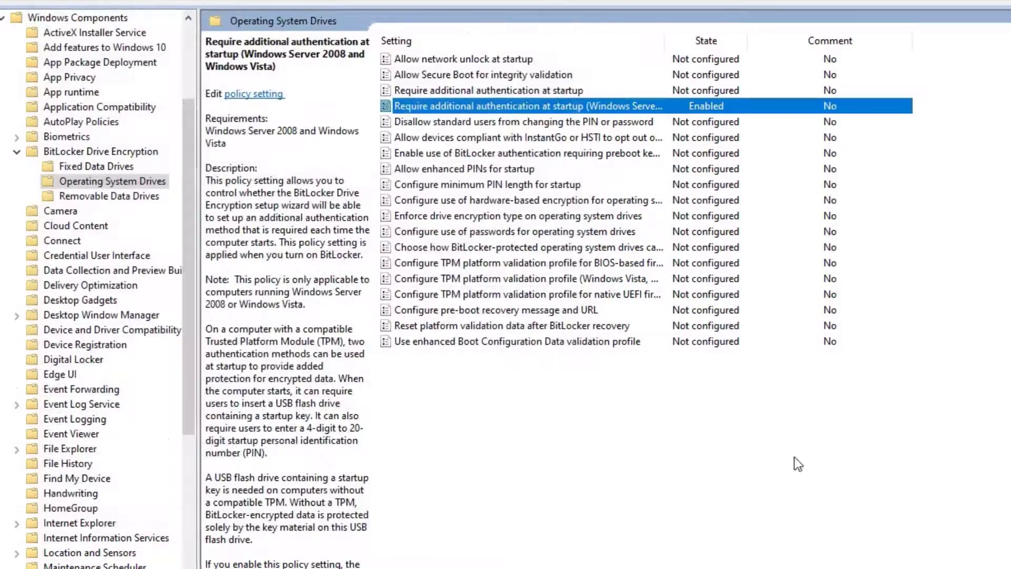